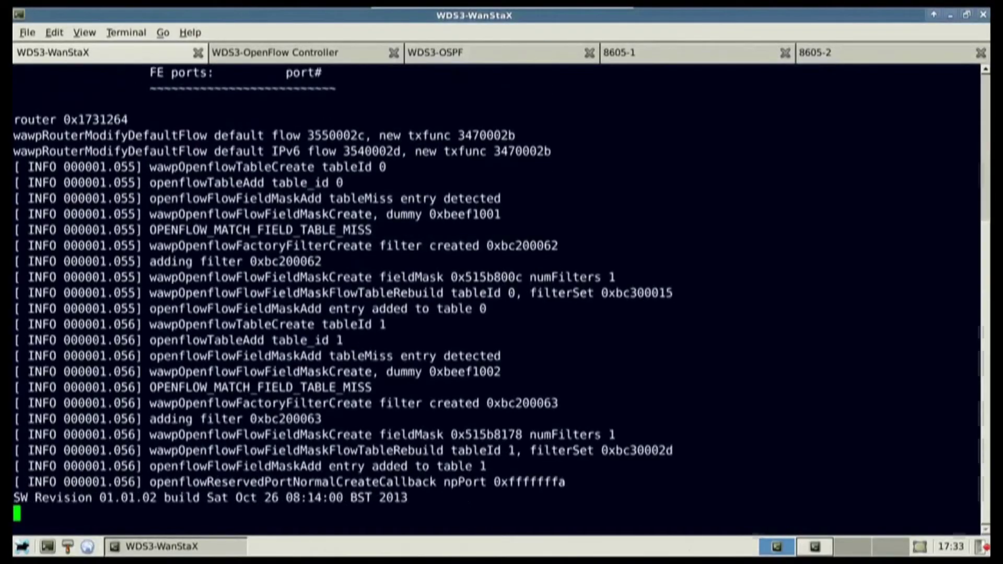
Point the switch's OpenFlow channel-connection at 127.0.0.1 port 6633, then launch ./of_ctrl_132.exe on the controller.
text(openflow)
key(Return)
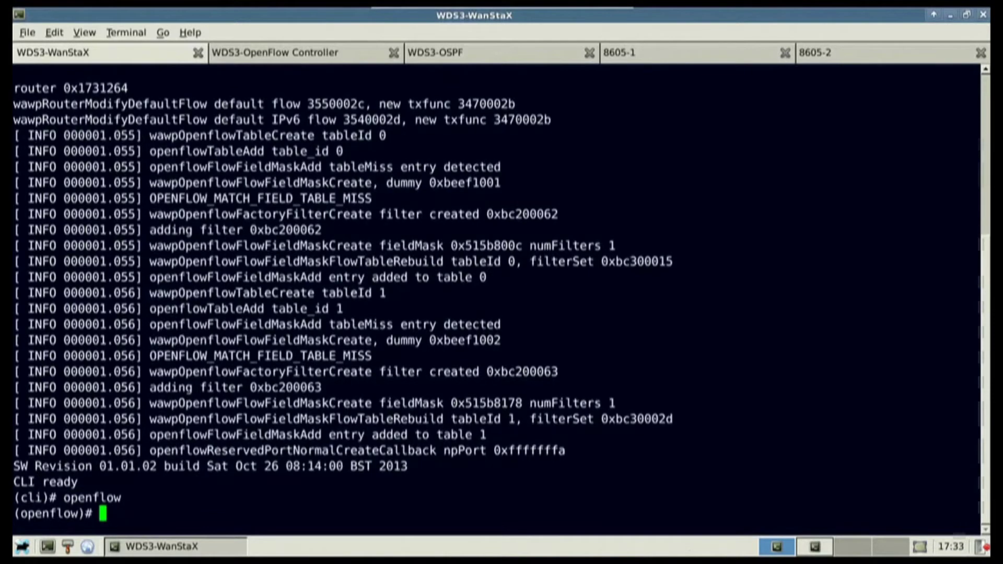
text(ch)
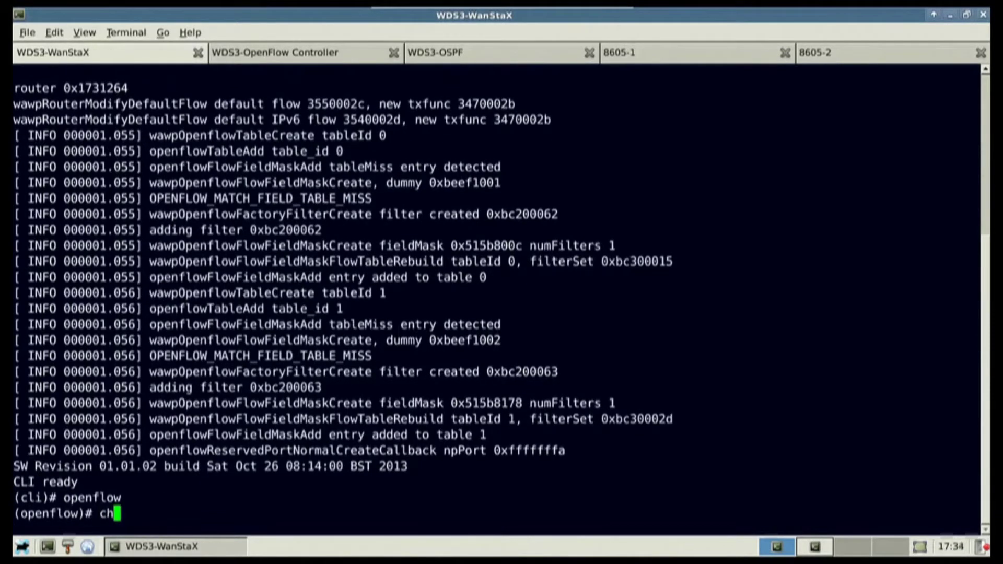
key(Tab)
text(127.)
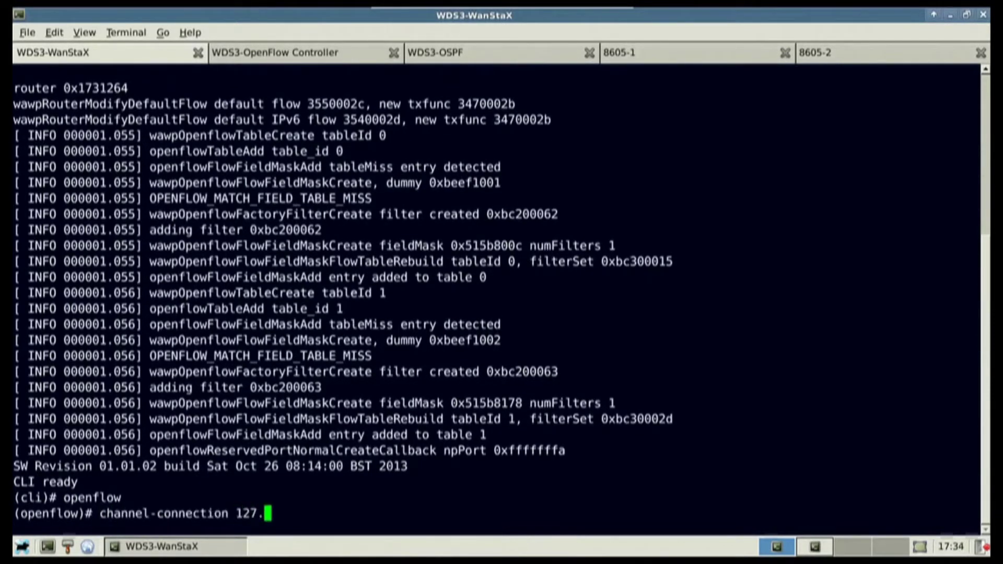
text(0.0.1 6633 0)
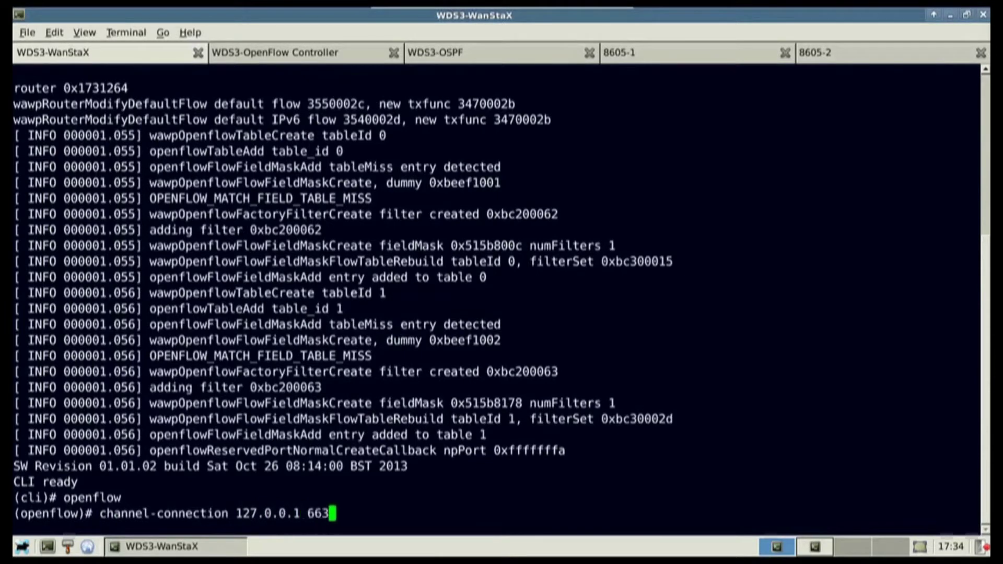
key(Return)
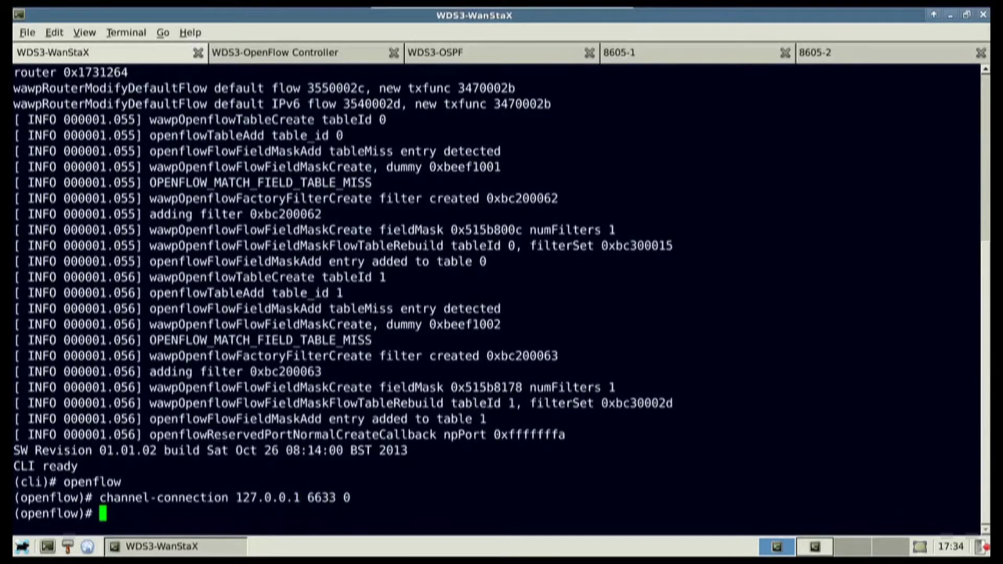
key(ctrl+Page_Down)
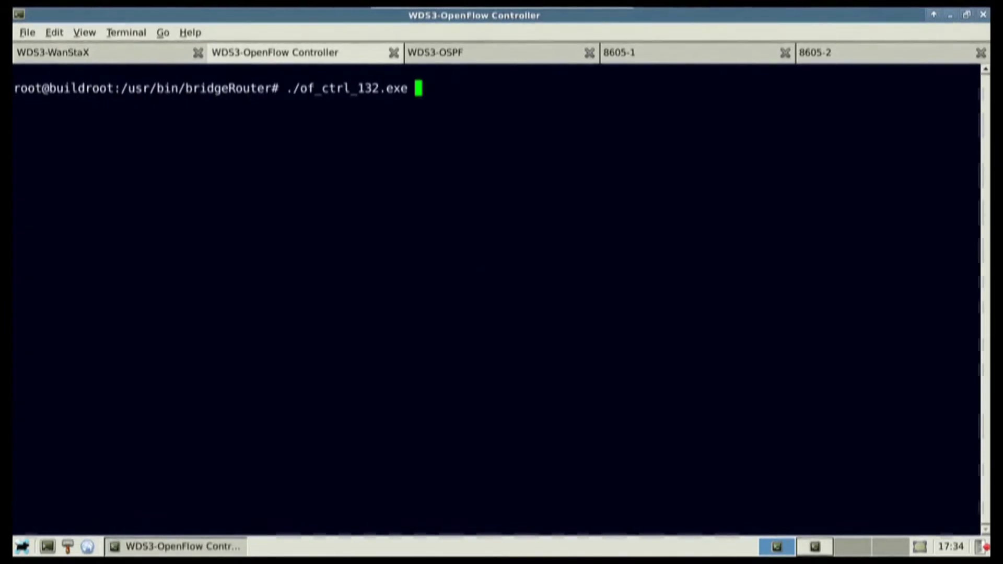
key(Return)
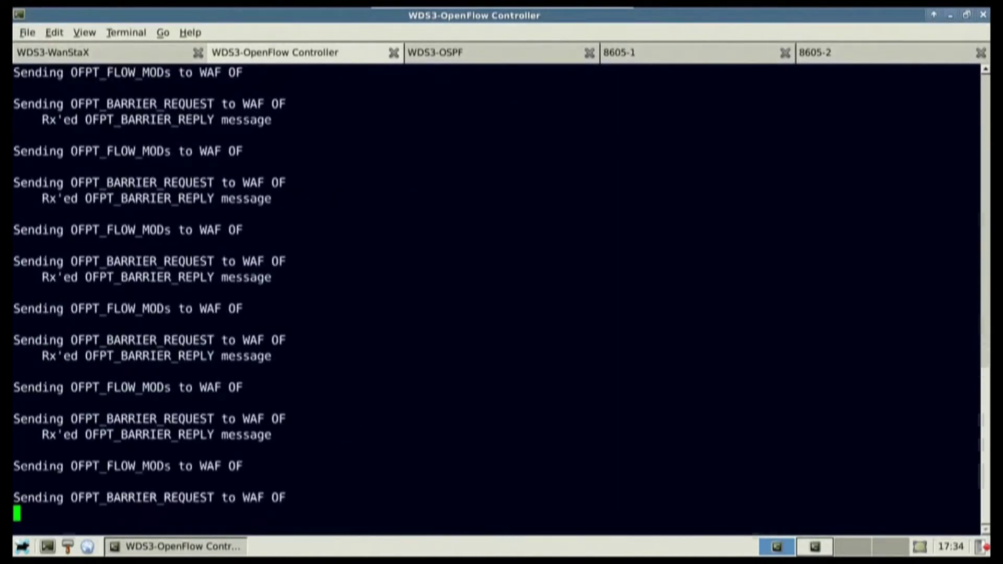
Start the Quagga Zebra and OSPF daemons and list the switch's OSPF routes.
key(ctrl+Page_Down)
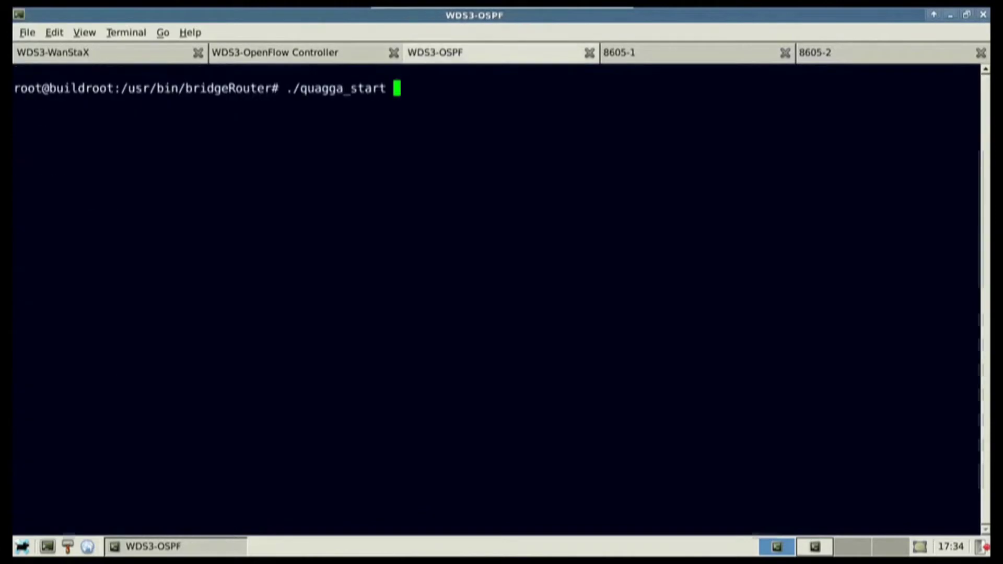
key(Return)
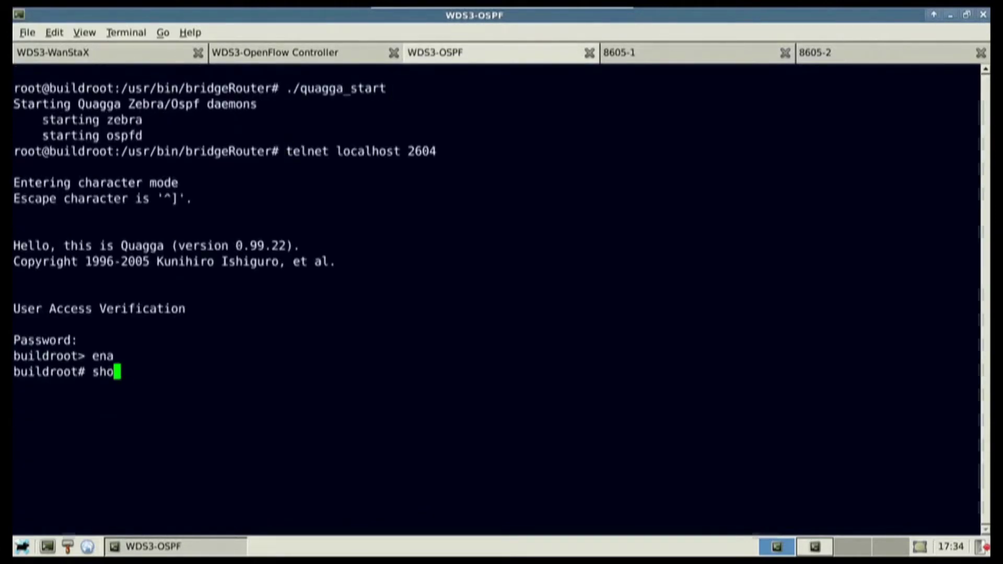
text(w ip os)
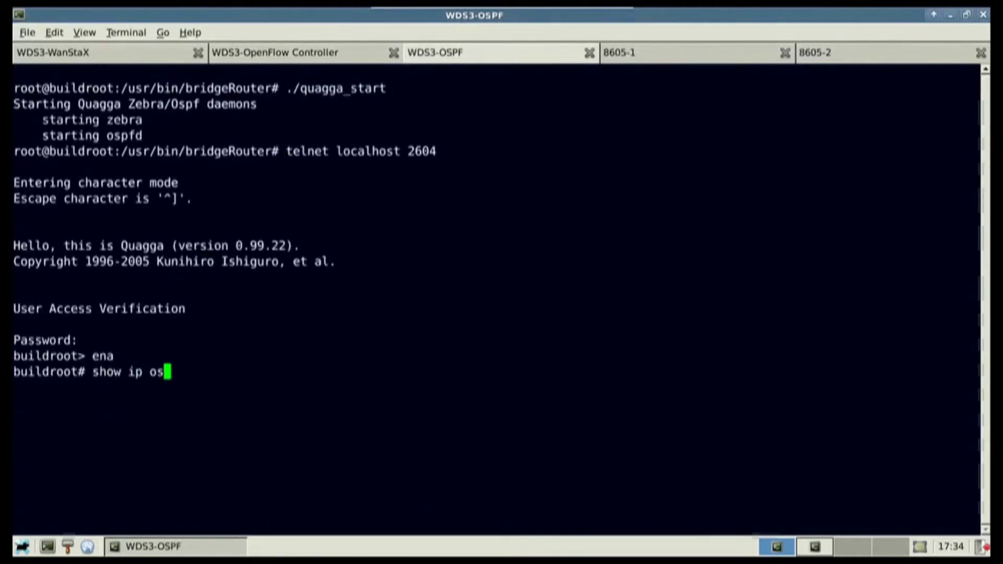
text(pf route)
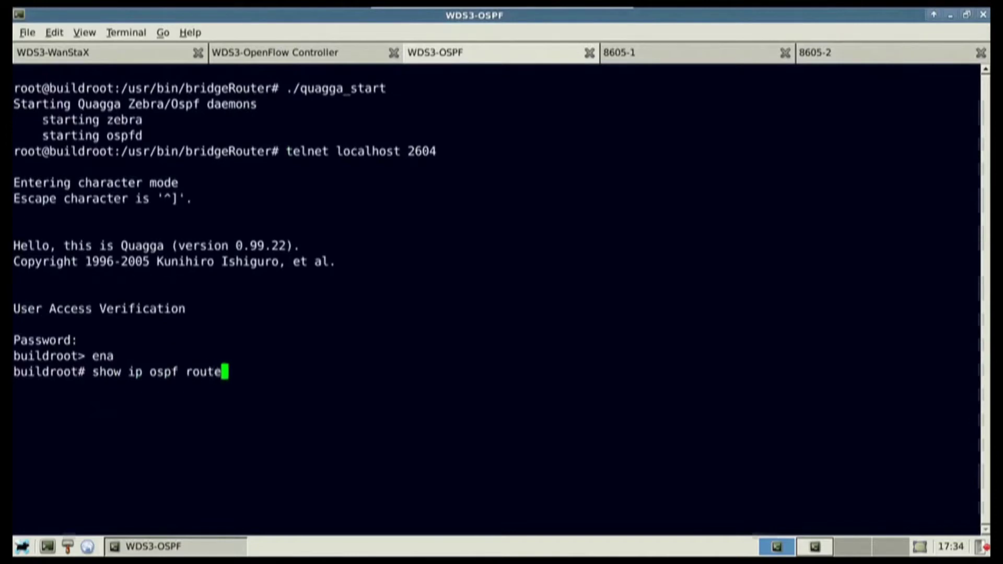
key(Return)
Display the OSPF routes on the 8605-1 and 8605-2 routers.
key(ctrl+Page_Down)
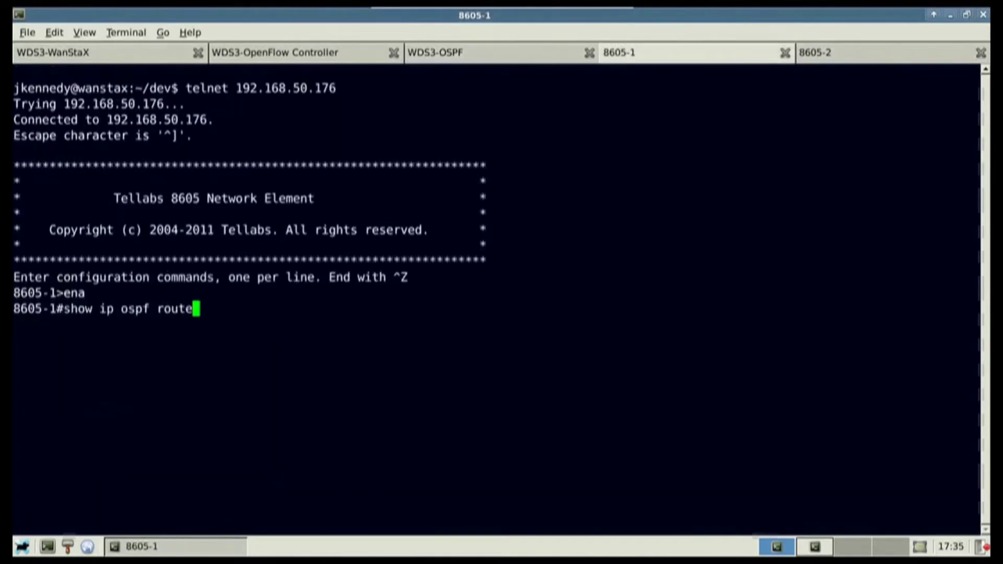
key(Return)
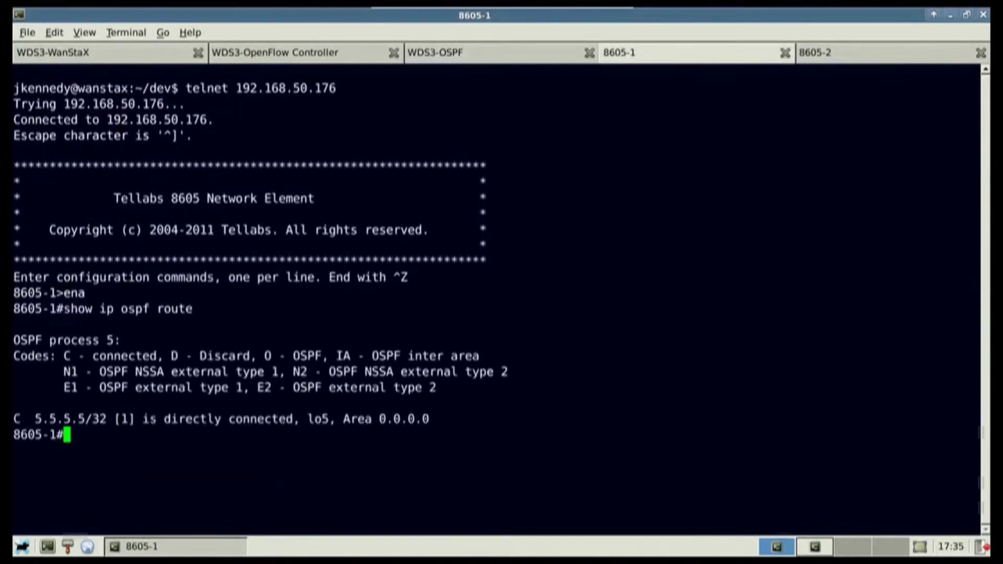
key(ctrl+Page_Down)
key(Return)
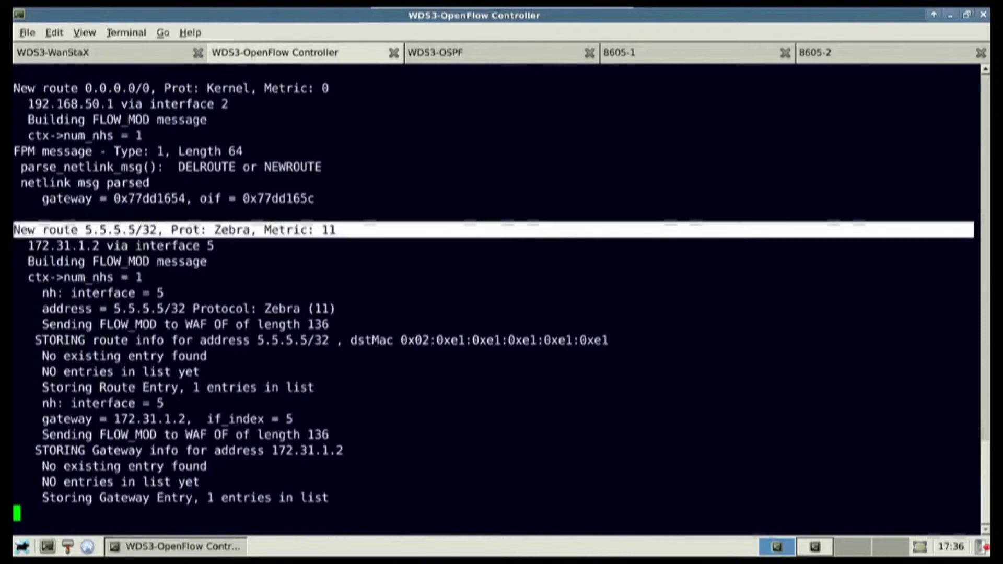
Rerun show ip ospf route on the WDS3-OSPF switch and on 8605-1.
key(ctrl+Page_Down)
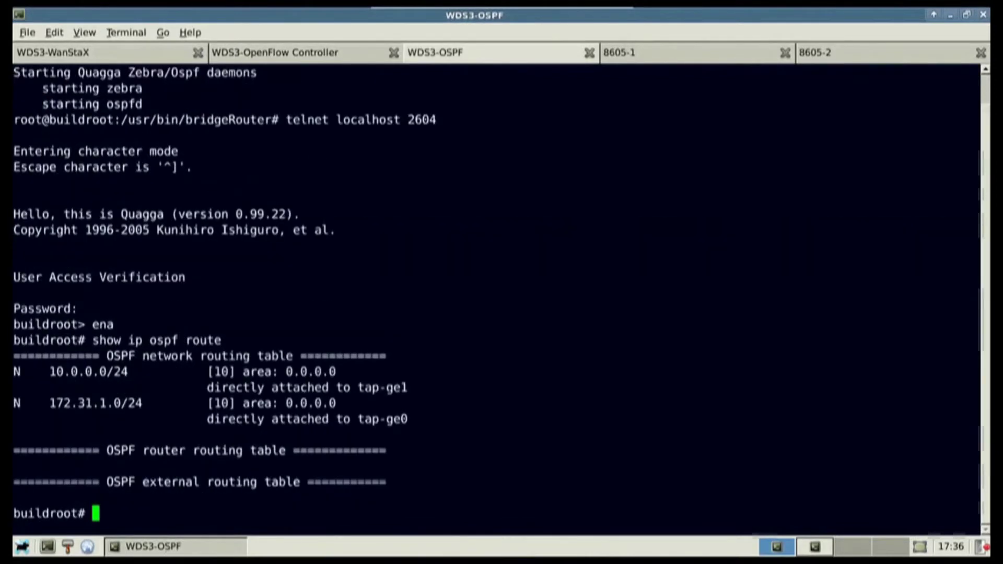
key(Up)
key(Return)
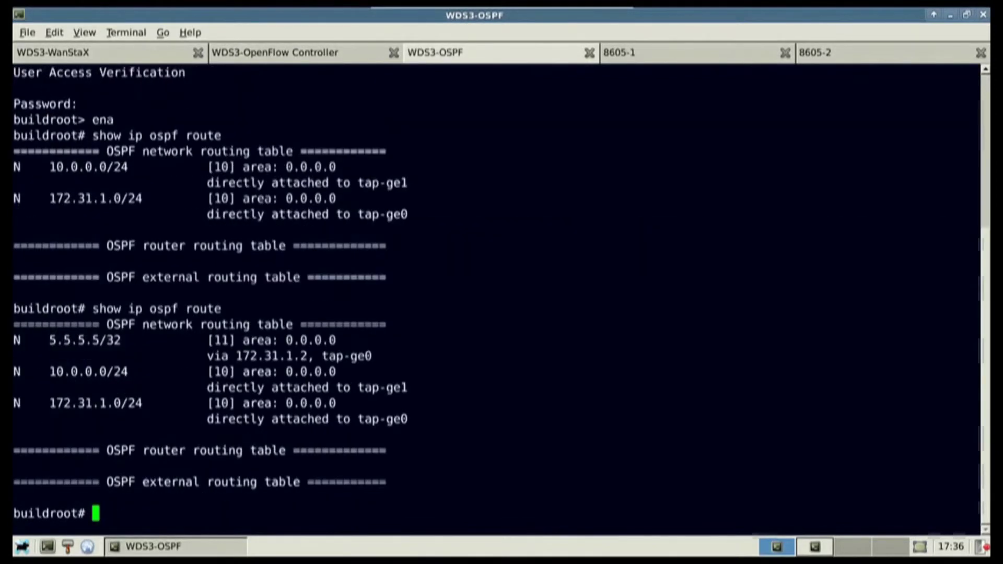
key(ctrl+Page_Down)
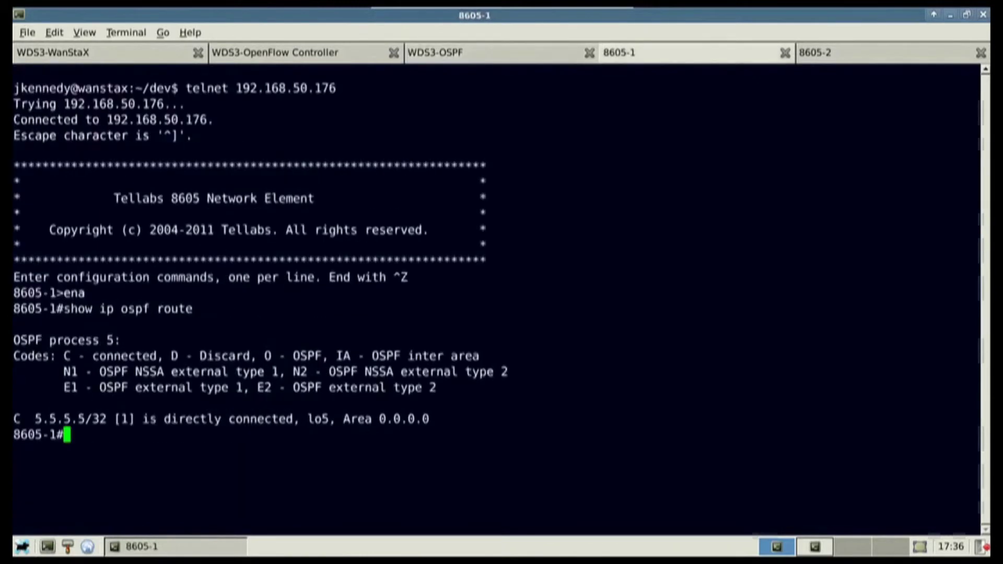
key(Up)
key(Return)
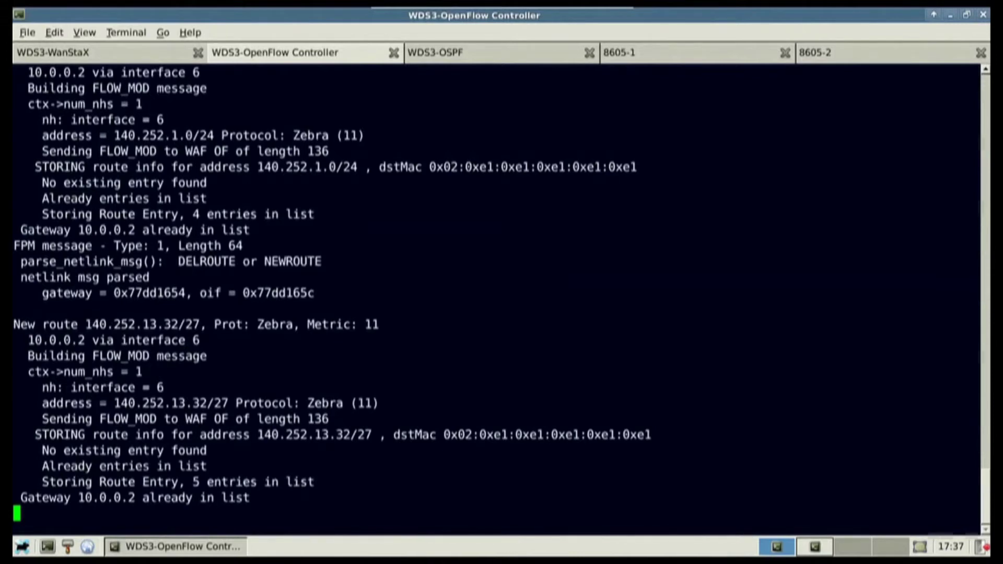
Rerun the OSPF route listing on the WDS3-OSPF switch.
key(ctrl+Page_Down)
key(Up)
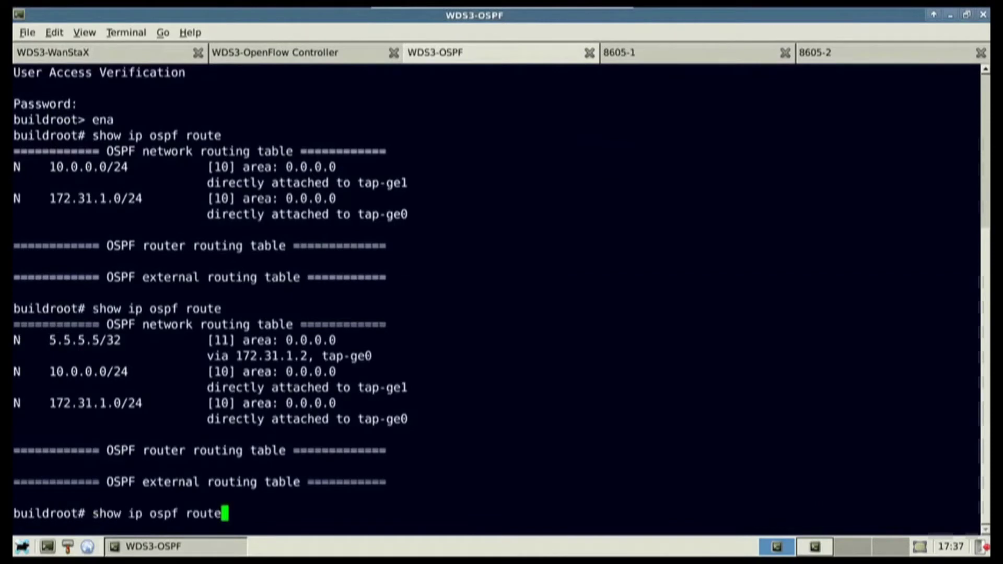
key(Return)
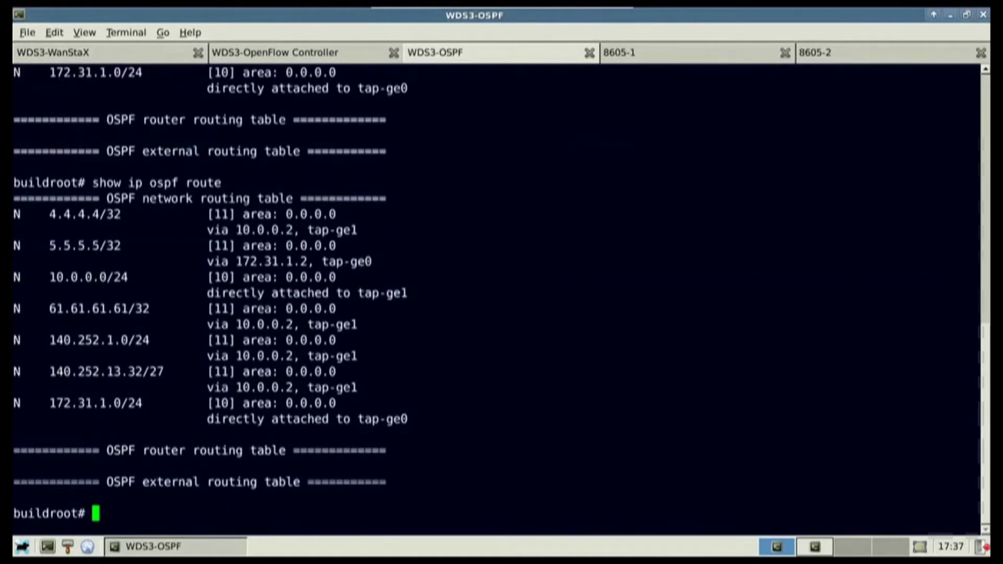
Rerun show ip ospf route on the 8605-2 router.
key(ctrl+Page_Down)
key(ctrl+Page_Down)
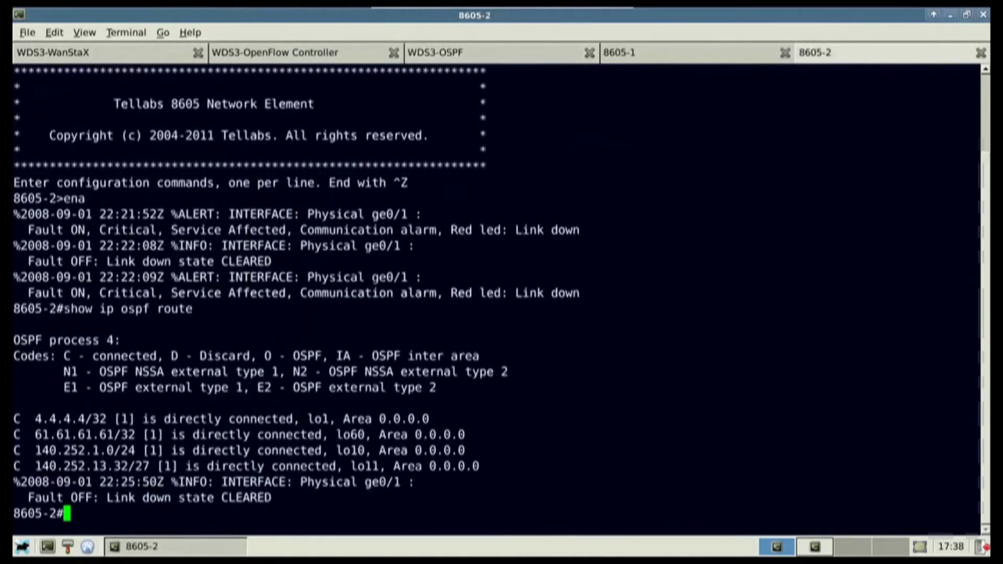
key(Up)
key(Return)
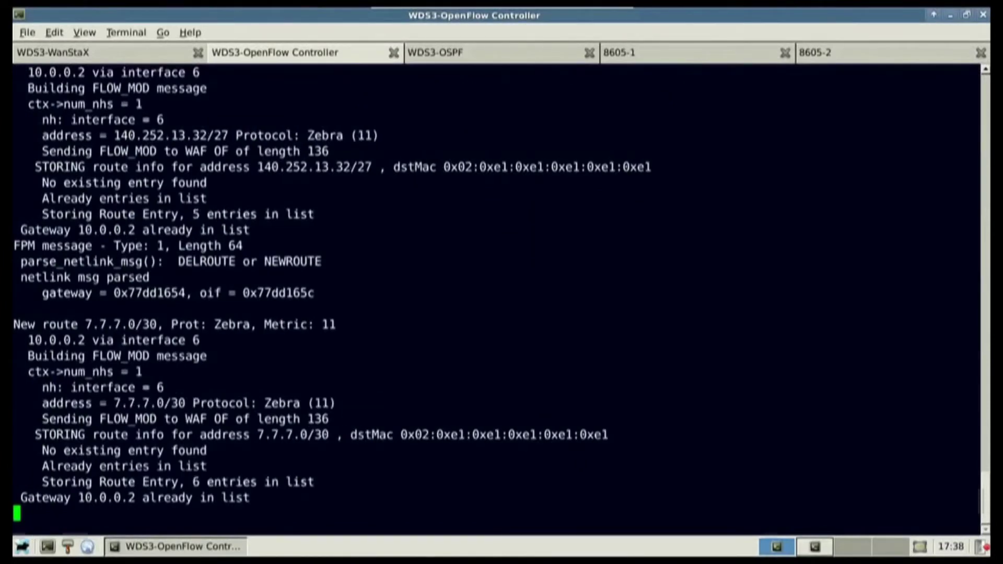
Highlight the new 7.7.7.0/30 route in the controller log and in the switch's OSPF routes.
triple_click(189, 324)
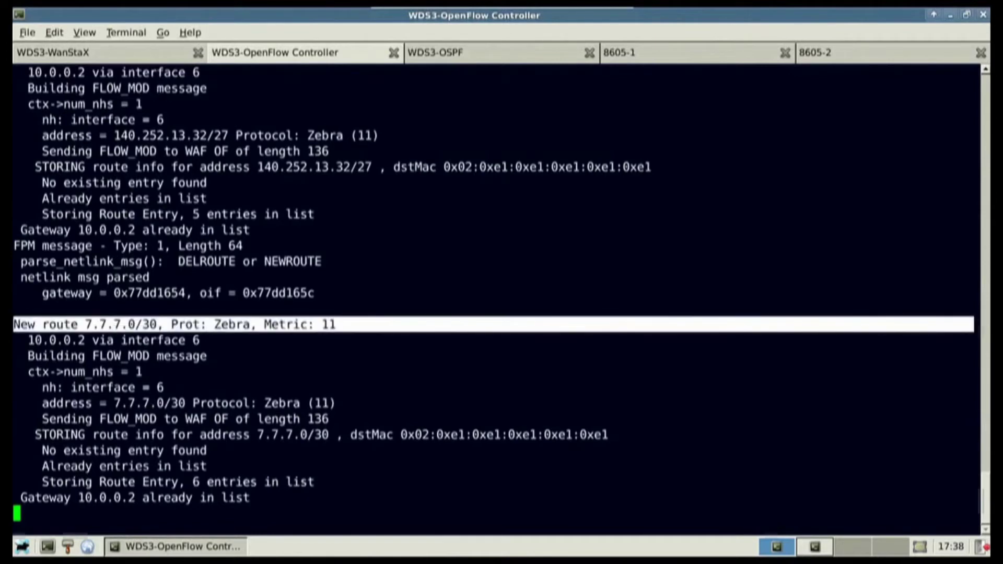
key(ctrl+Page_Down)
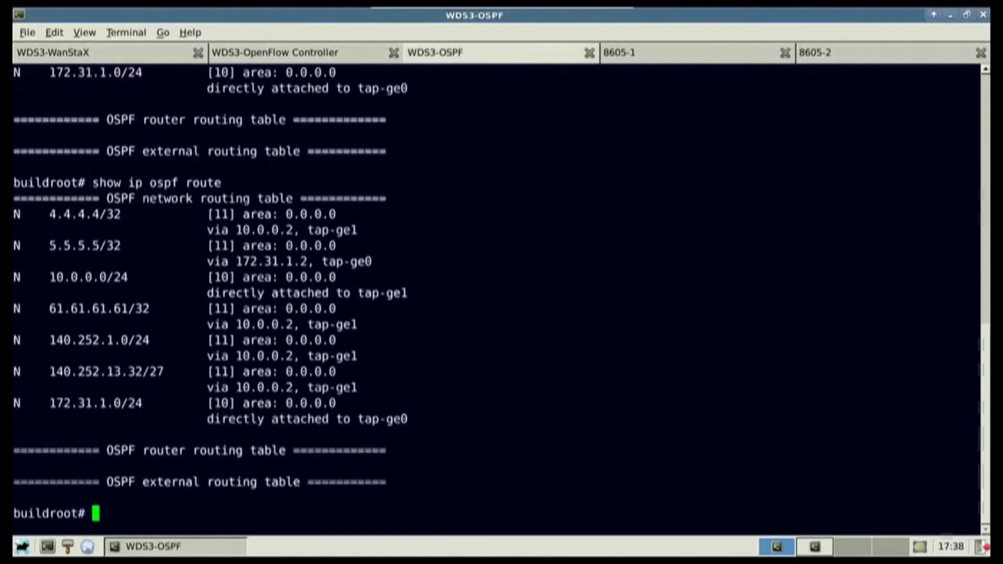
key(Up)
key(Return)
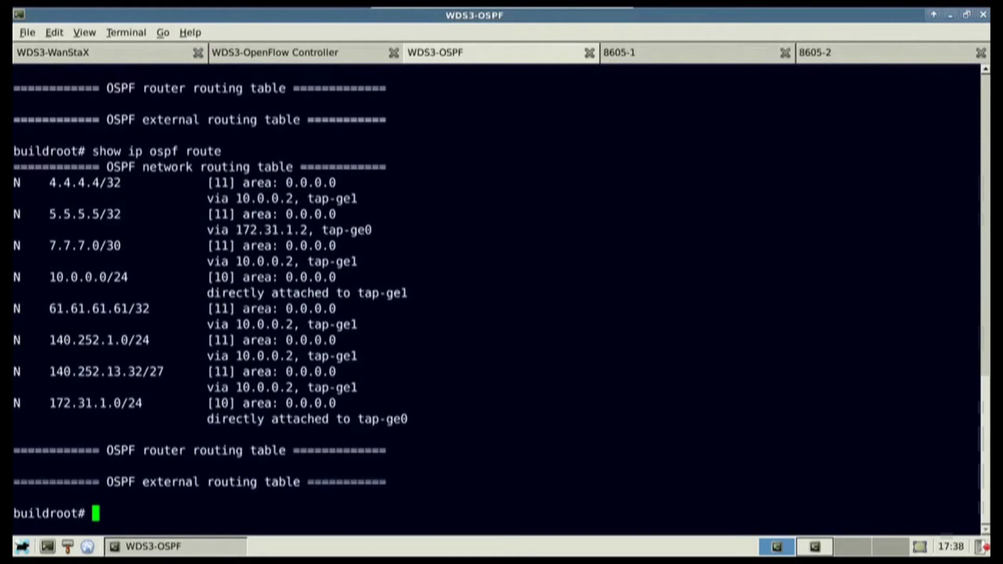
triple_click(85, 245)
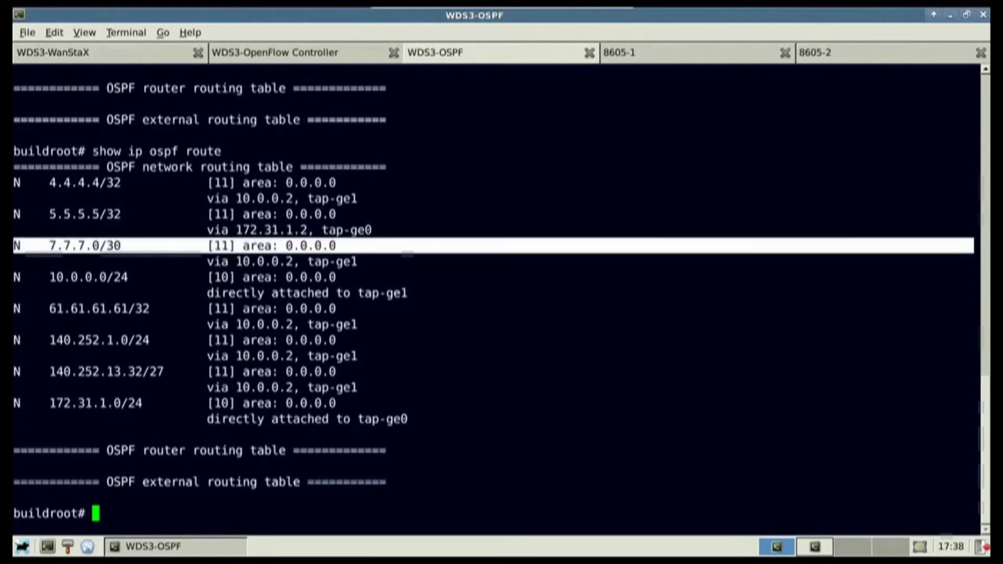
click(85, 246)
Confirm 7.7.7.0/30 in 8605-1's OSPF routes, then ping 7.7.7.1 from 8605-1.
key(ctrl+Page_Down)
key(Up)
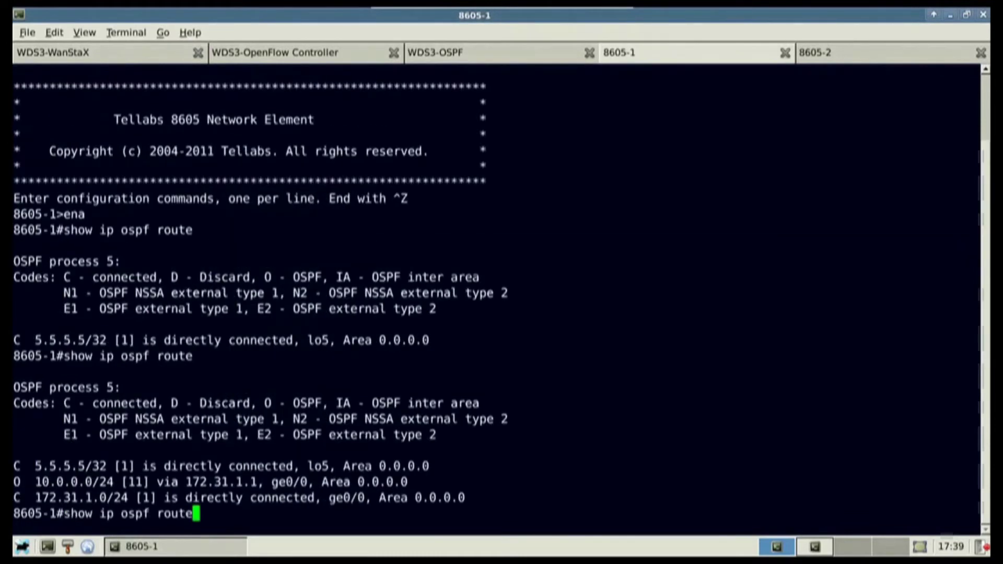
key(Return)
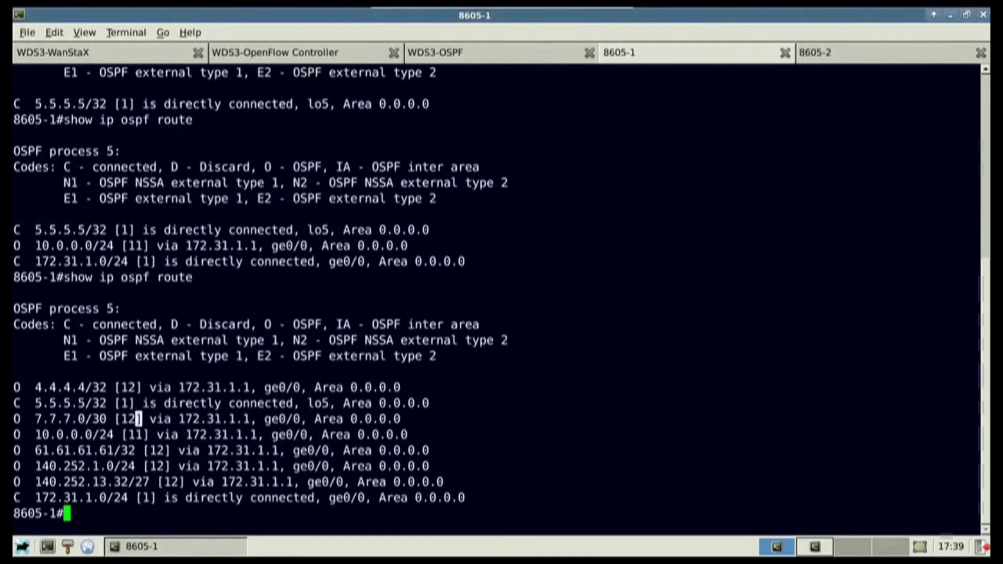
triple_click(138, 418)
text(ping 7.7.7.1)
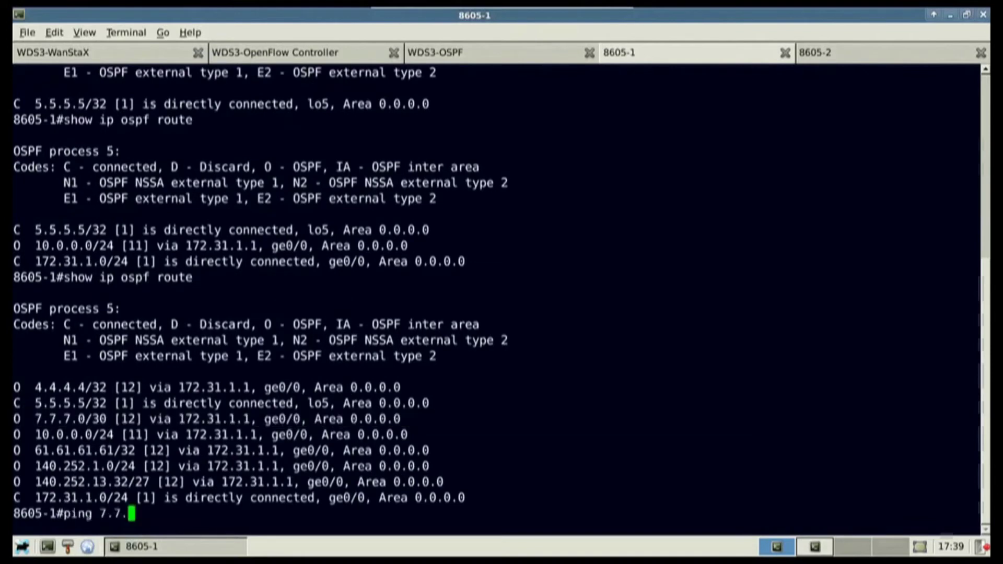
key(Return)
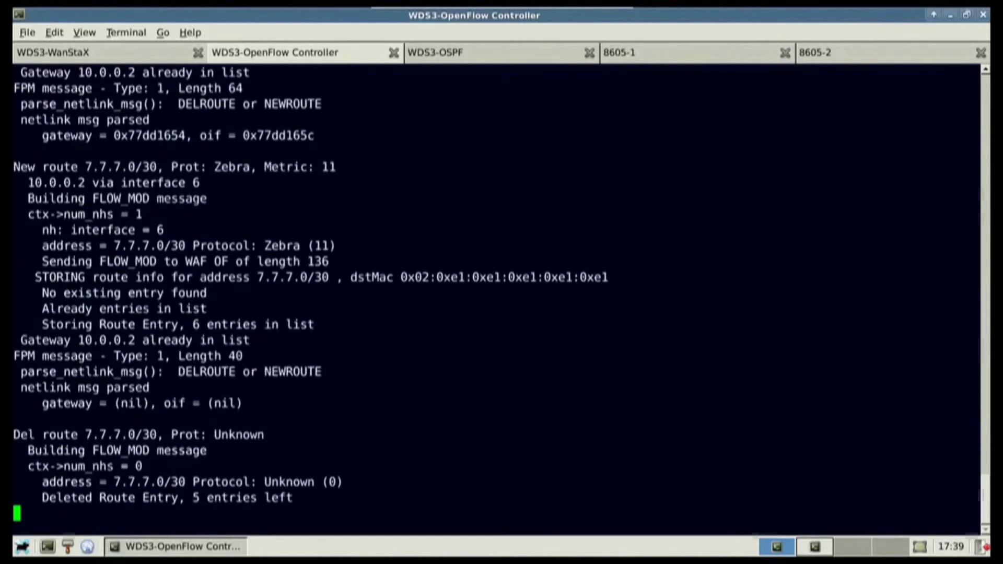
Rerun show ip ospf route on the WDS3-OSPF switch, 8605-1 and 8605-2.
key(ctrl+Page_Down)
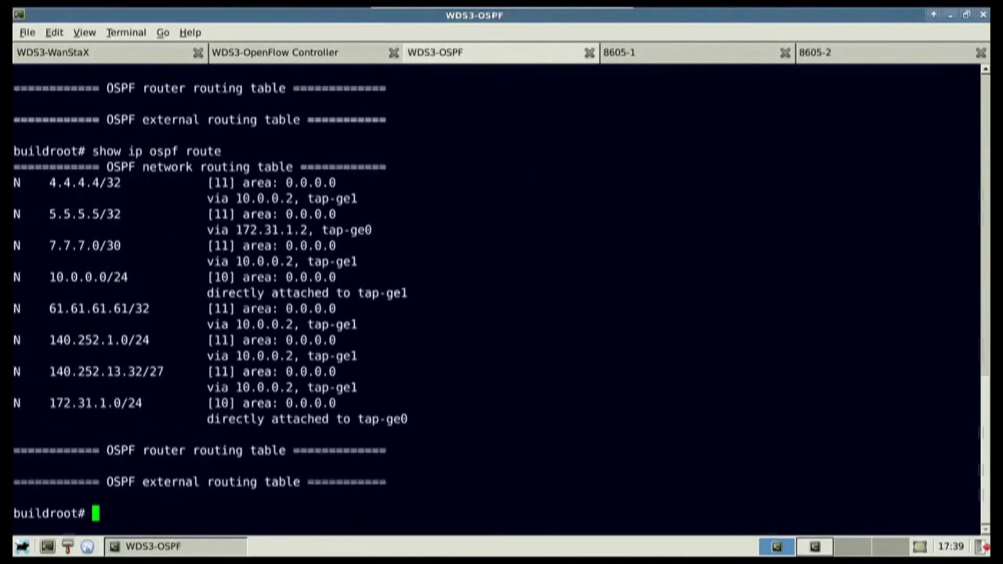
key(Up)
key(Return)
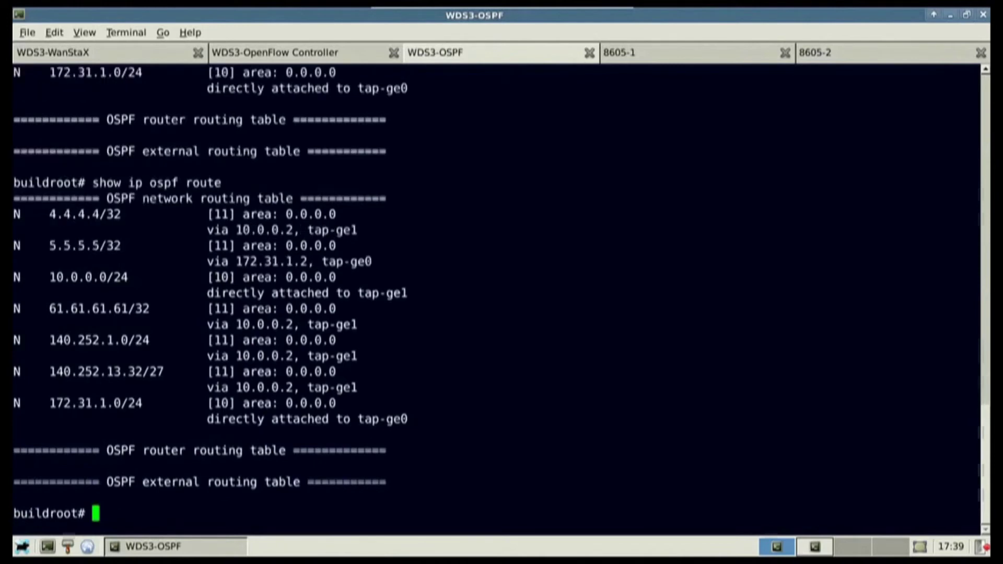
key(ctrl+Page_Down)
key(Up)
key(Up)
key(Return)
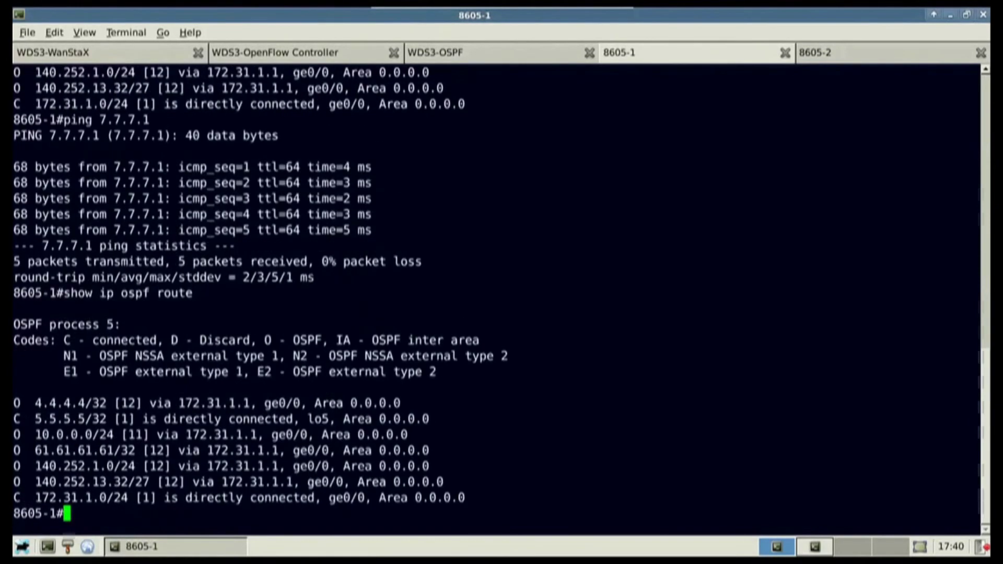
key(ctrl+Page_Down)
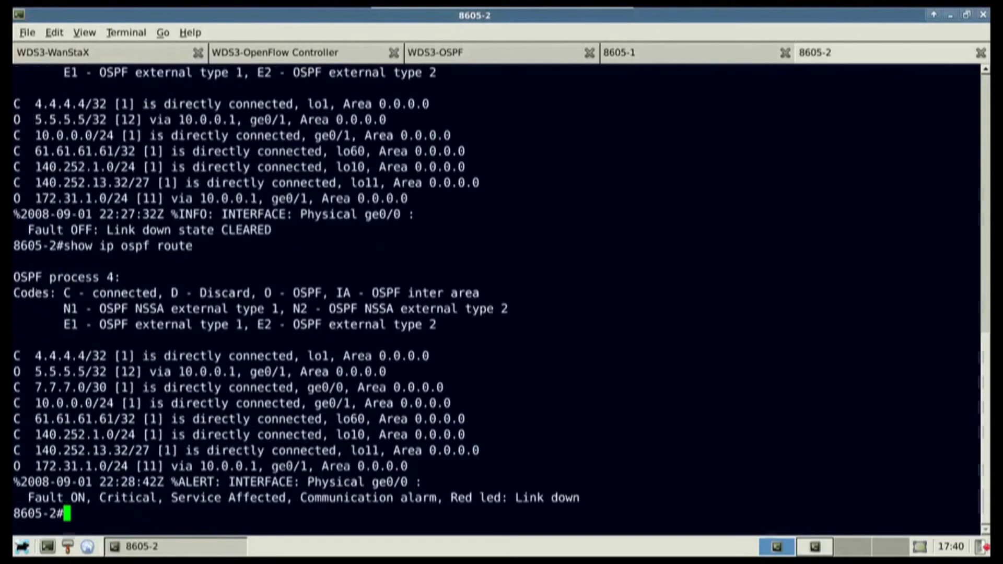
key(Up)
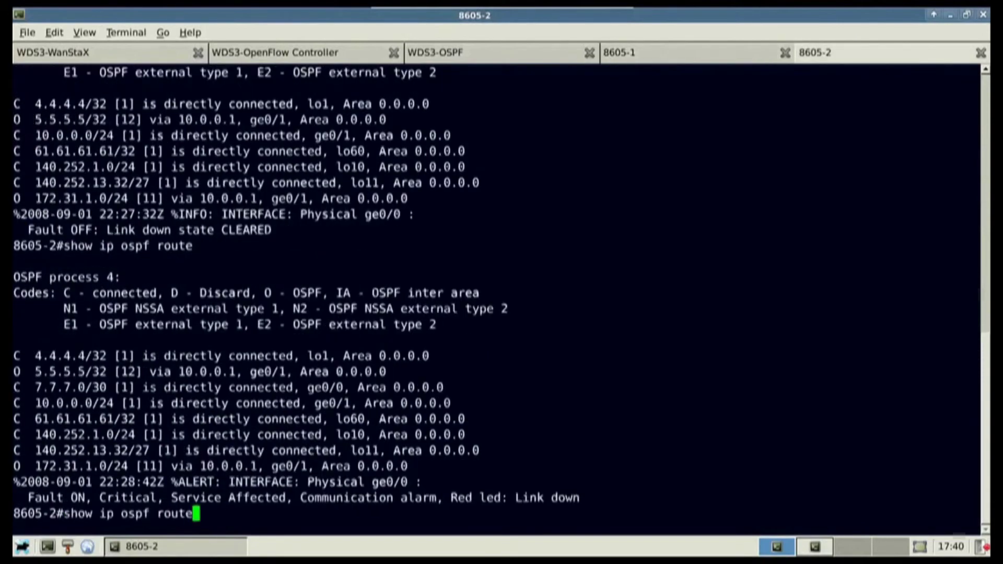
key(Return)
Ping 7.7.7.1 from 8605-1 again until replies return.
key(ctrl+Page_Up)
key(Up)
key(Up)
key(Return)
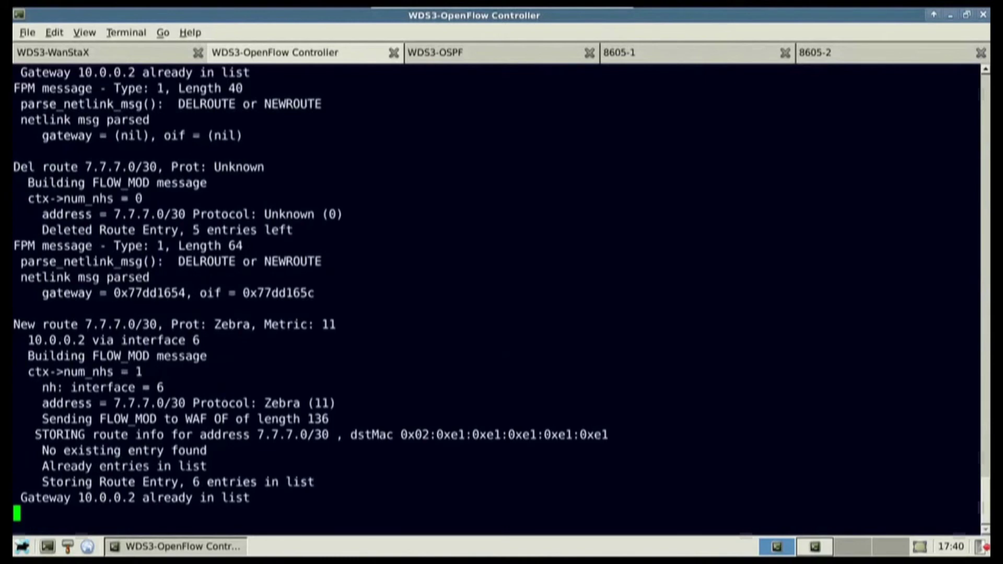
key(alt+4)
key(Return)
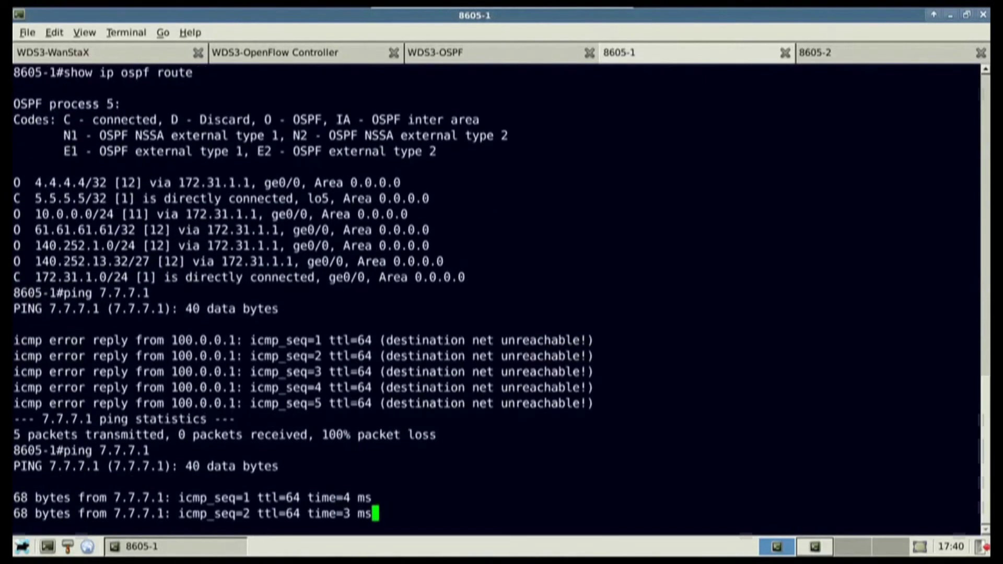